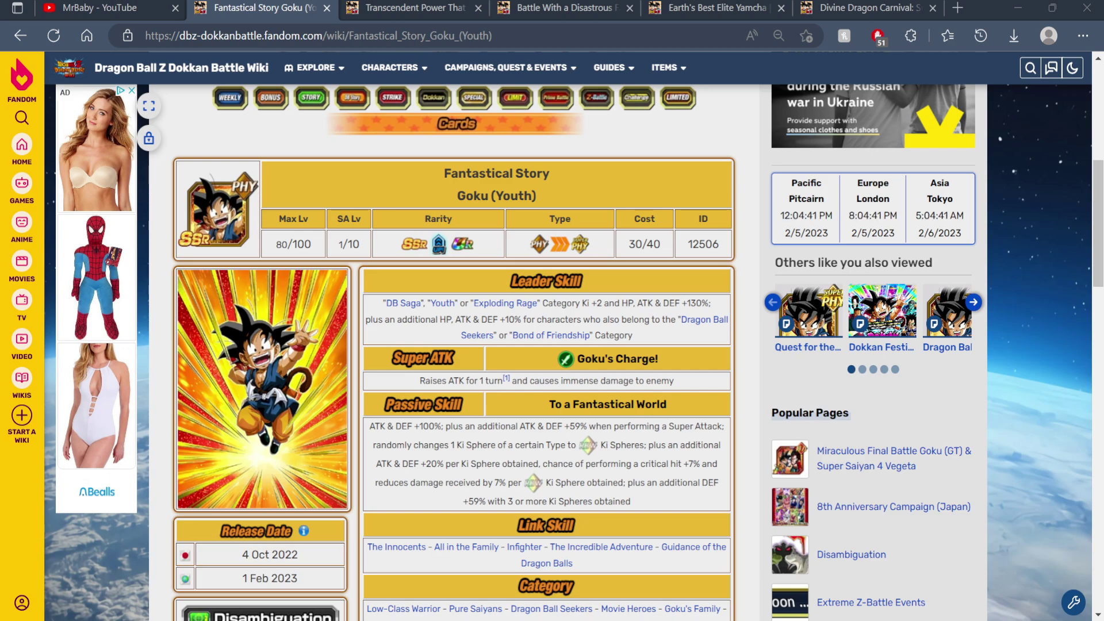
Bring up the MrBaby YouTube channel's videos list in the first tab.
key(ctrl+1)
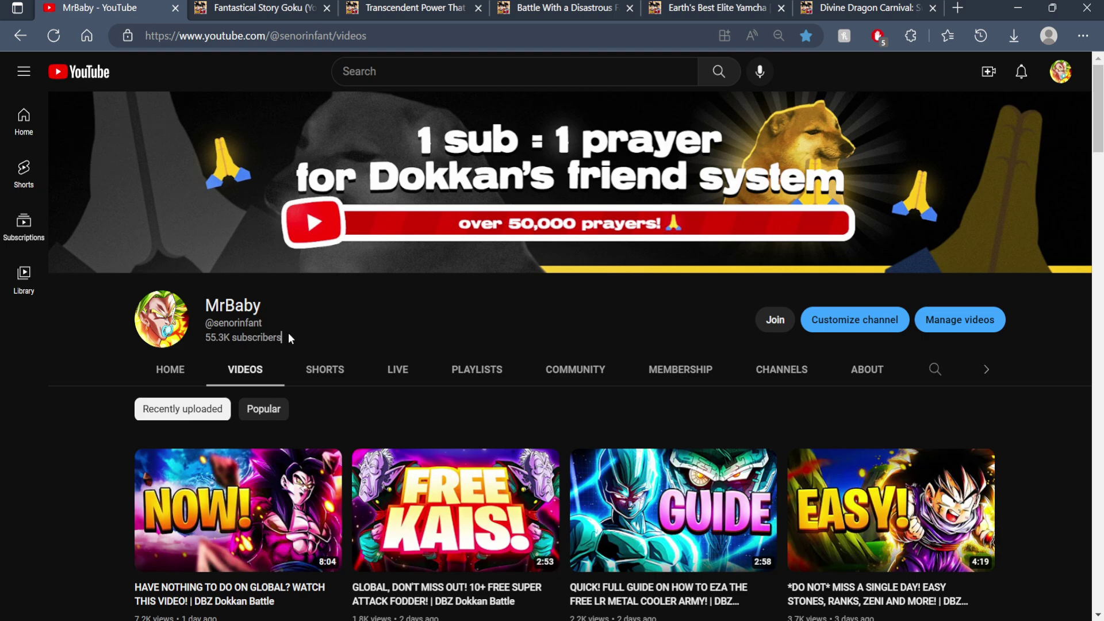
Return to the Fantastical Story Goku (Youth) card page showing its skills.
click(251, 8)
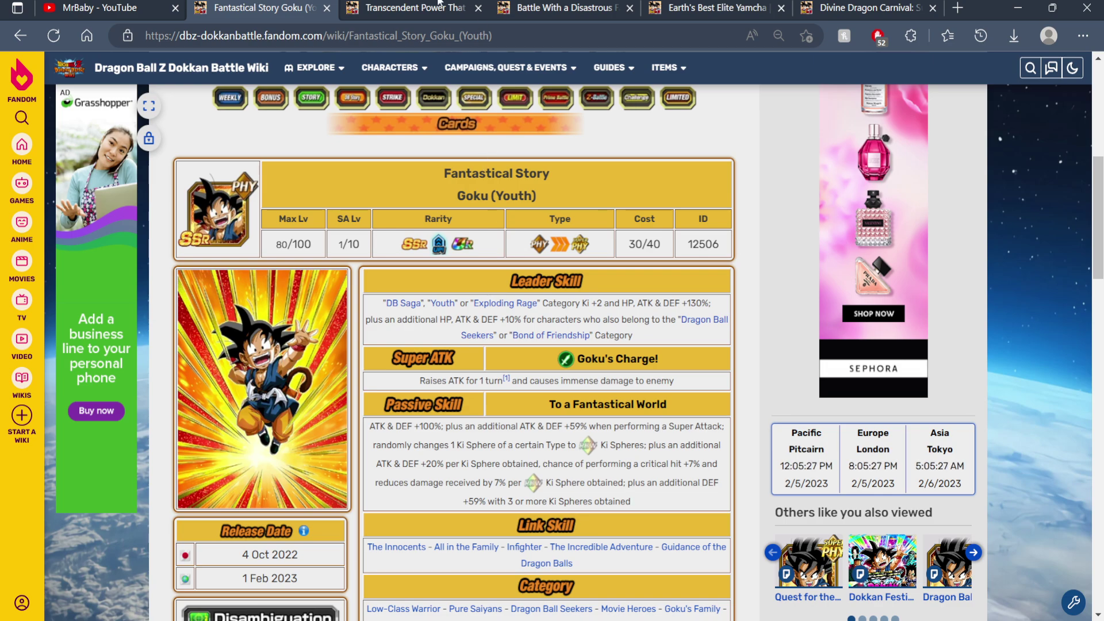
Browse the Transcendent Power Super Saiyan Goku and Disastrous Fate Bardock pages, ending on Yamcha.
key(ctrl+Tab)
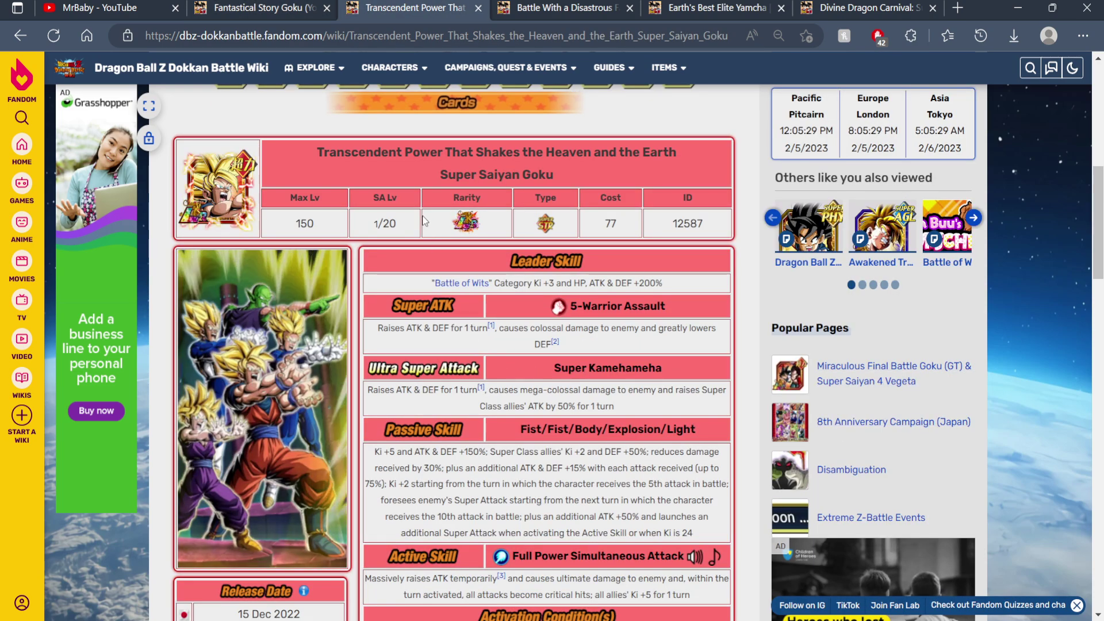
scroll(299, 149, down, 4)
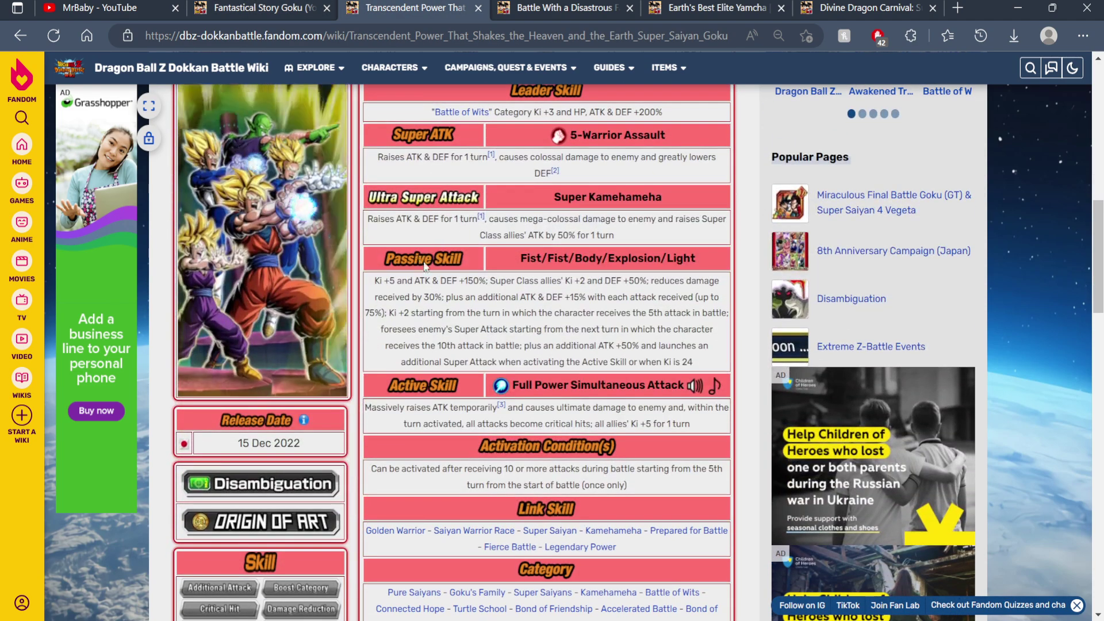
scroll(300, 148, down, 3)
scroll(300, 148, down, 3)
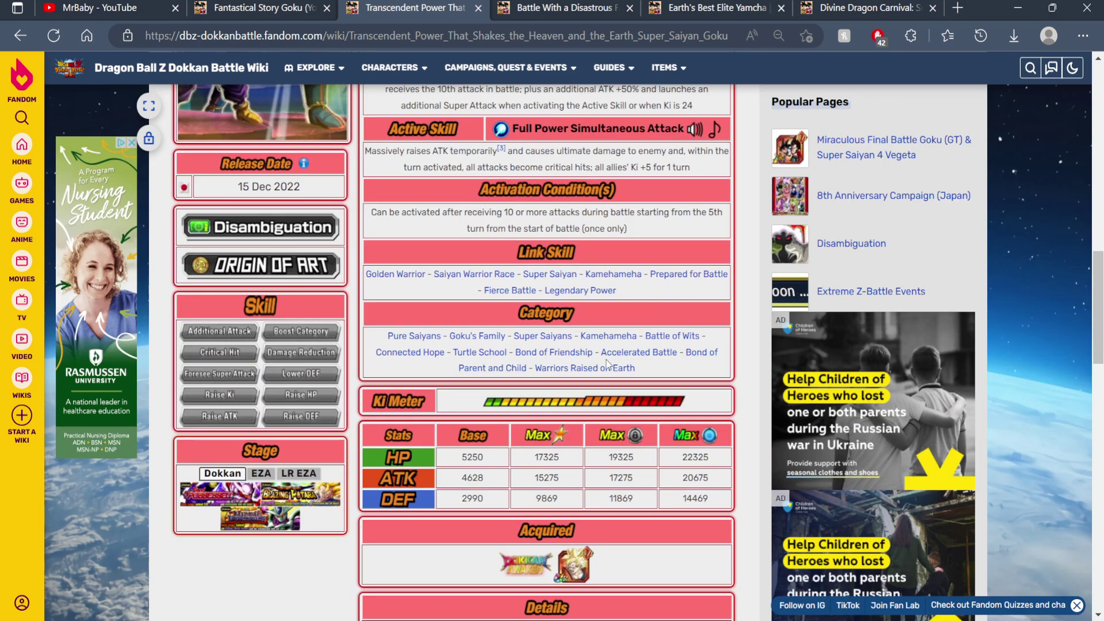
drag(643, 369, 645, 369)
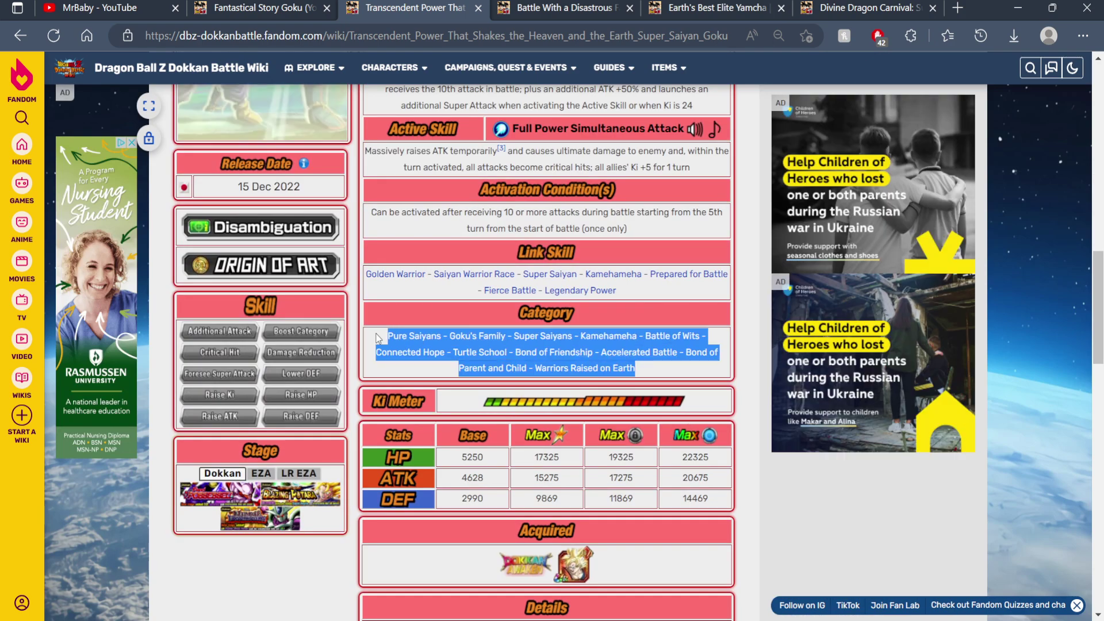
scroll(646, 369, up, 5)
scroll(645, 369, up, 3)
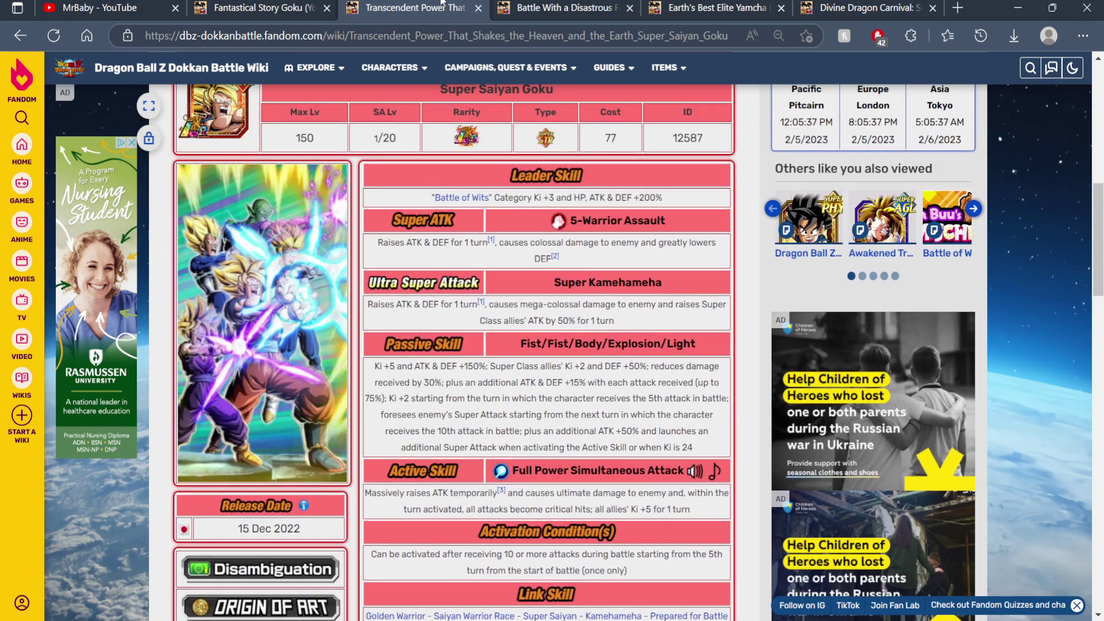
key(ctrl+Tab)
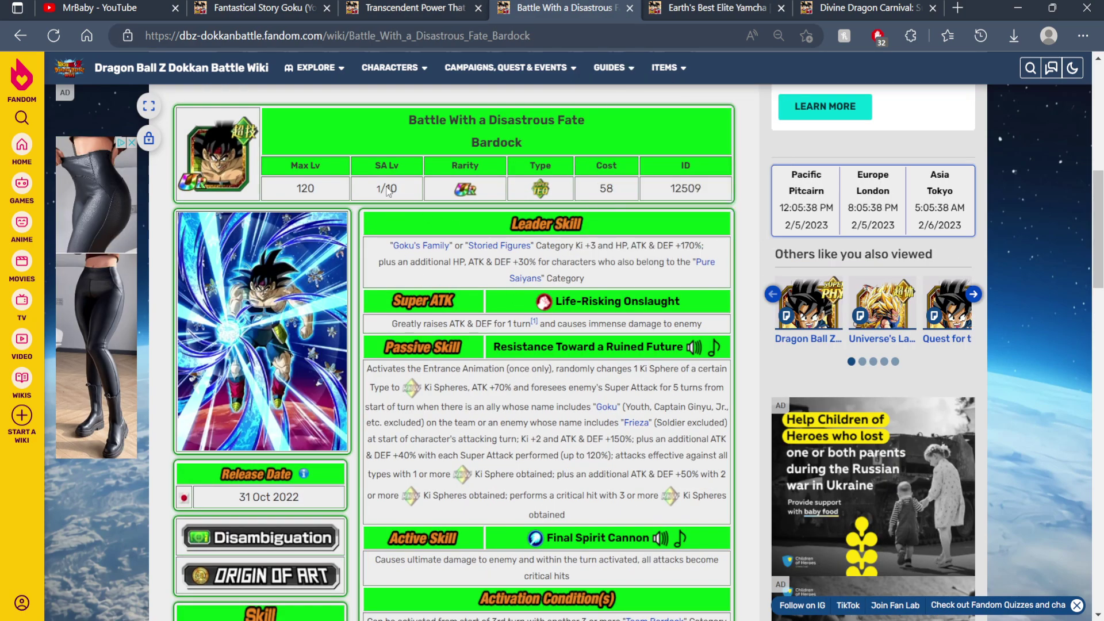
key(ctrl+shift+Tab)
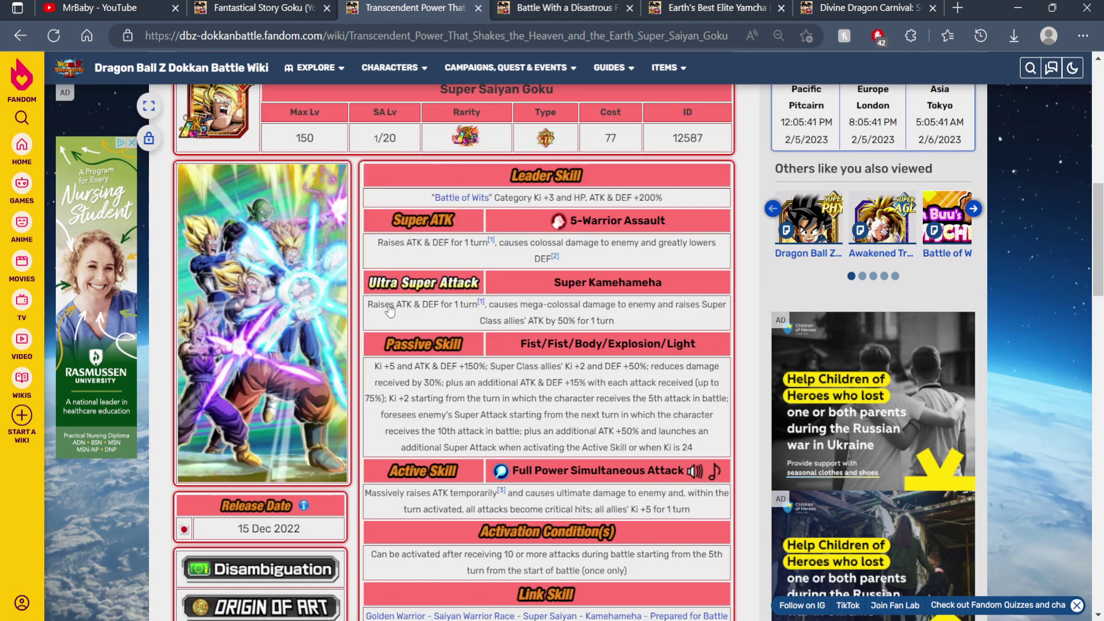
scroll(408, 403, up, 1)
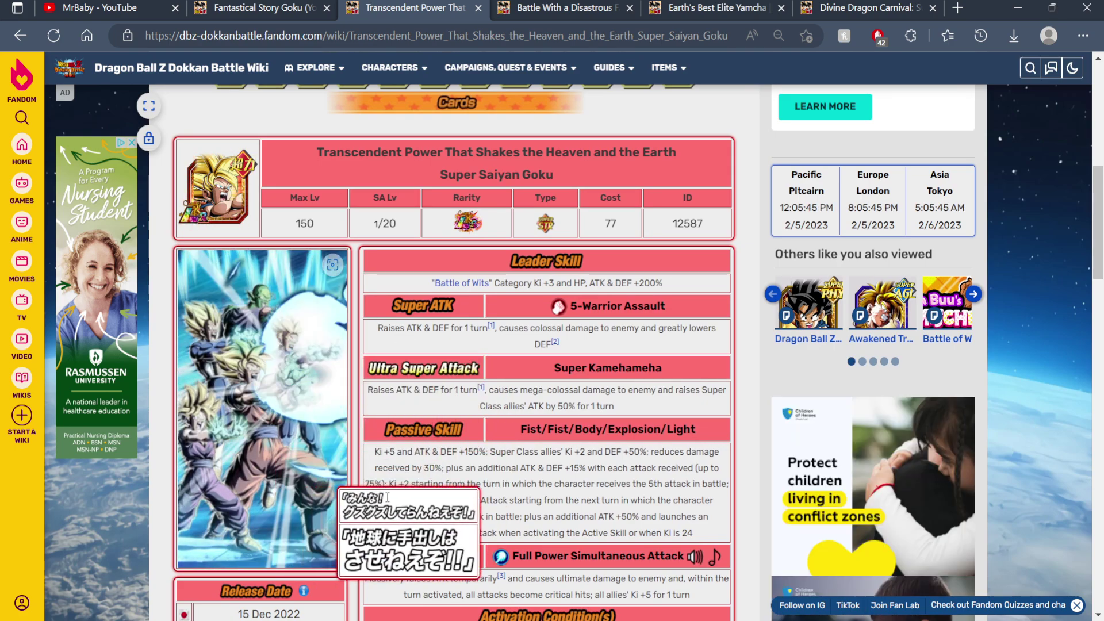
scroll(414, 429, down, 3)
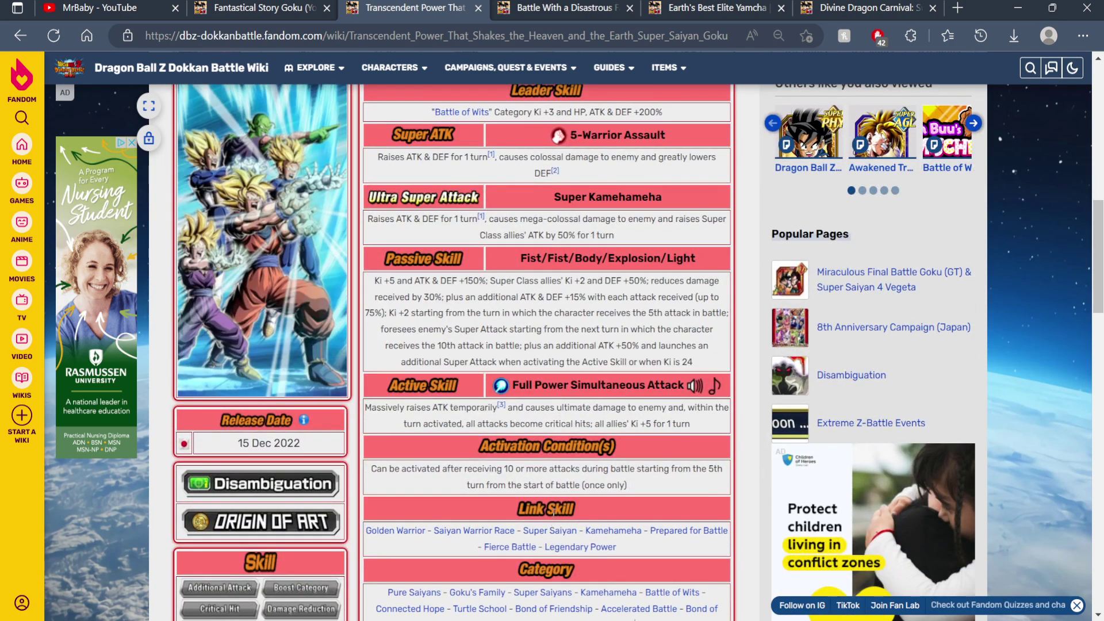
scroll(415, 429, up, 3)
key(ctrl+Tab)
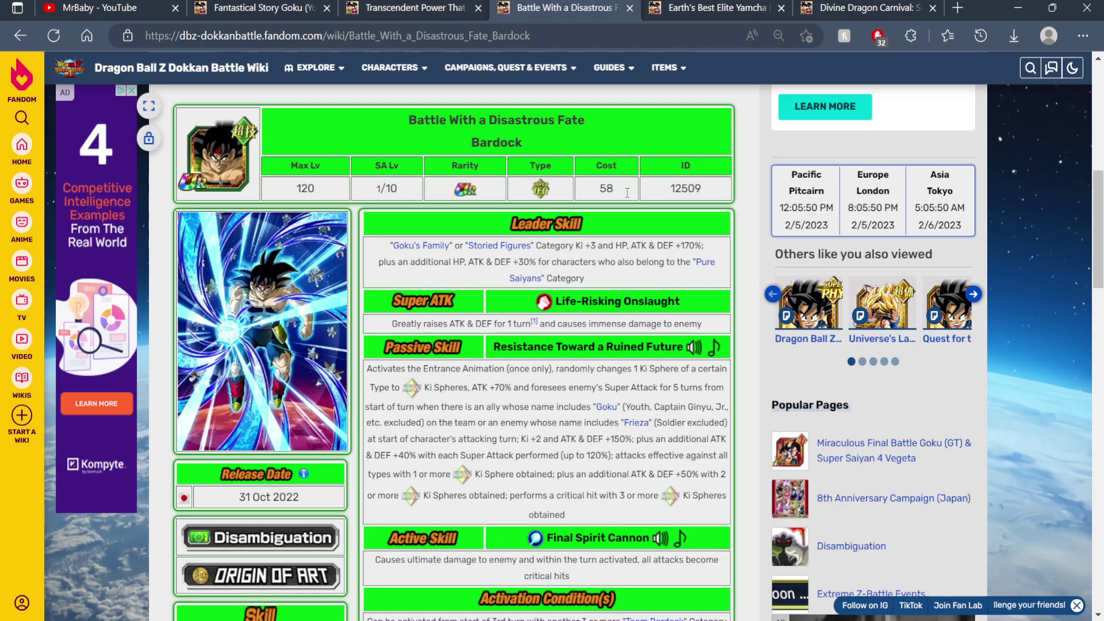
key(ctrl+Tab)
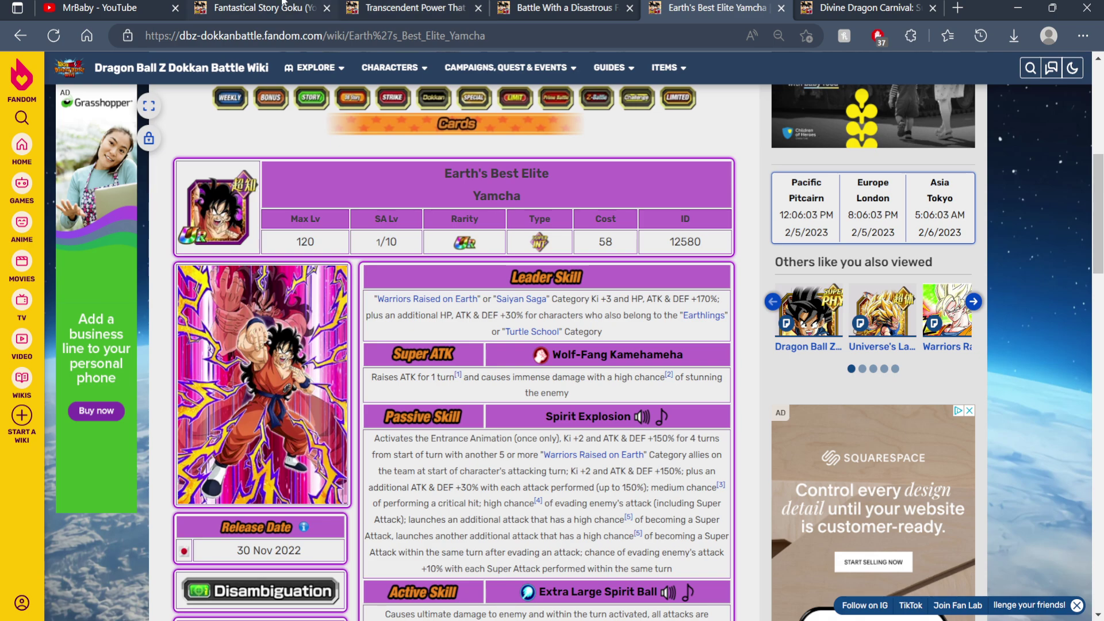
Glance at the Fantastical Story Goku (Youth) tab, then the Bardock and Yamcha tabs.
click(282, 8)
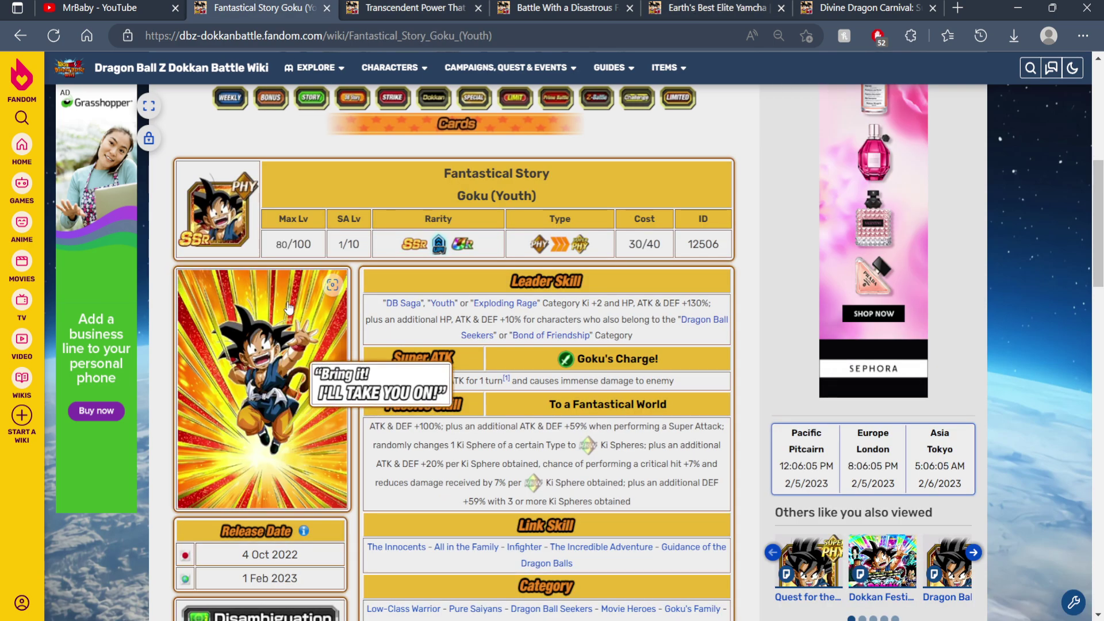
click(561, 7)
click(693, 5)
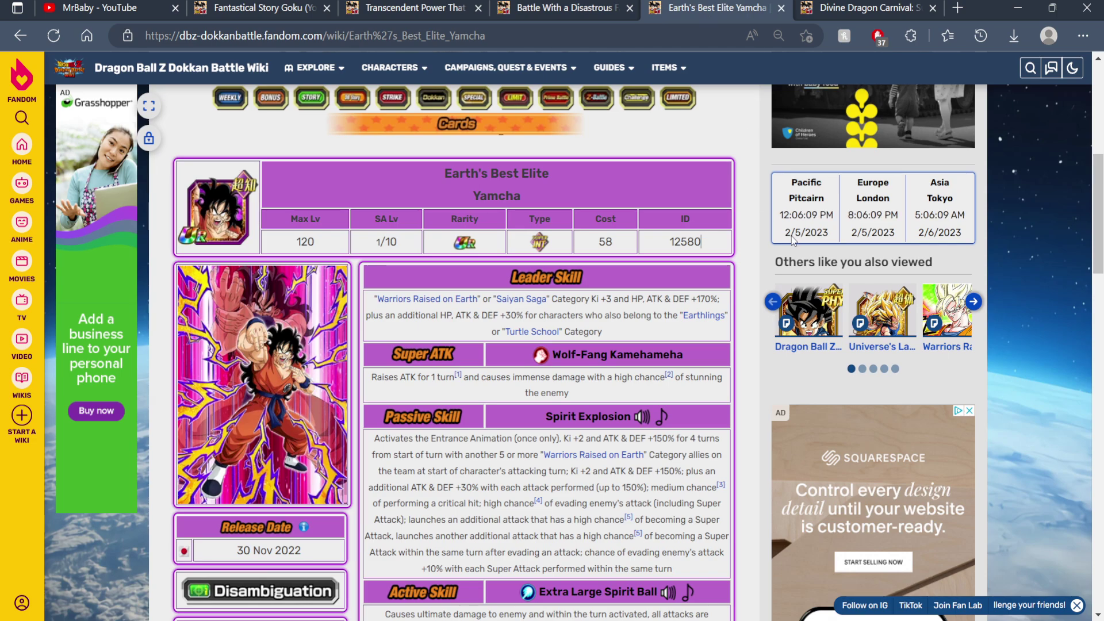
Close the Bardock and Yamcha tabs, ending on Transcendent Power Super Saiyan Goku.
click(560, 7)
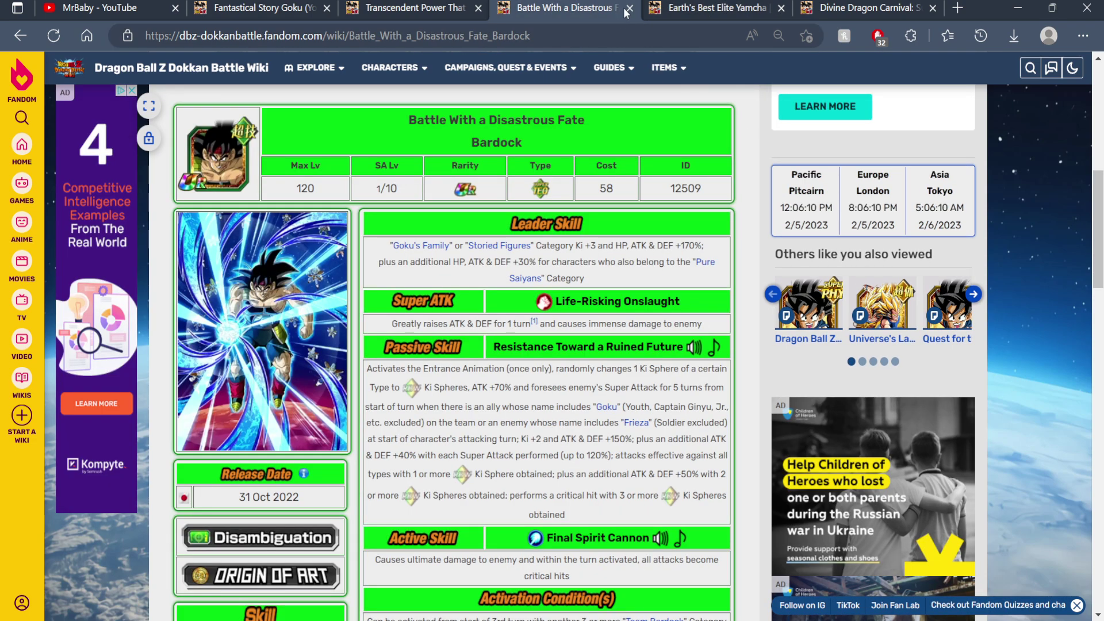
click(628, 8)
click(414, 8)
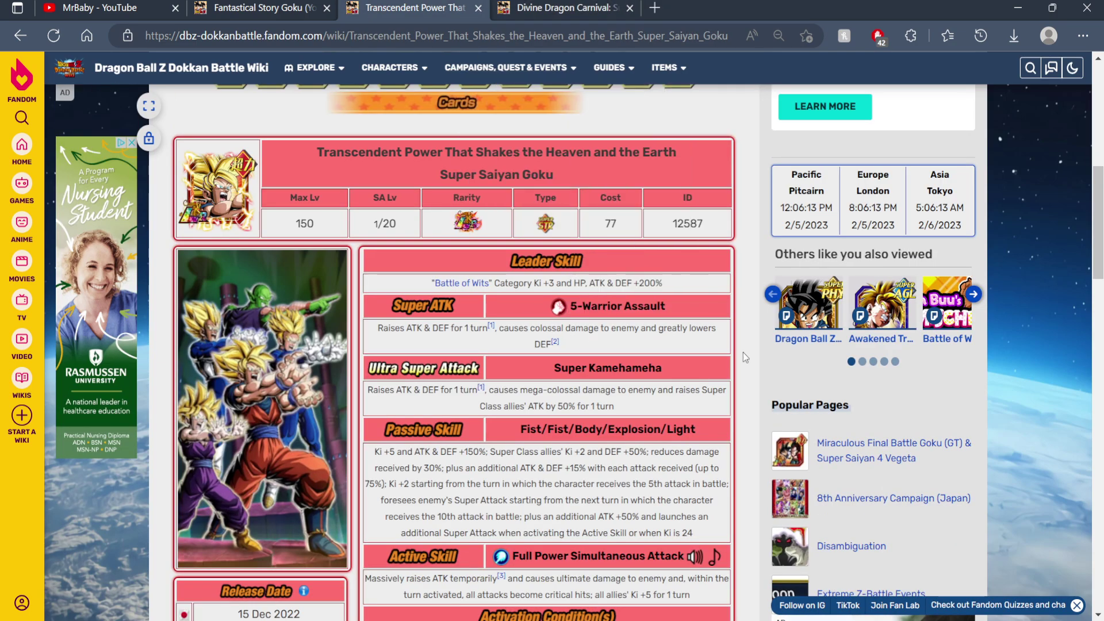
scroll(750, 371, down, 3)
scroll(750, 371, up, 3)
click(561, 7)
click(483, 7)
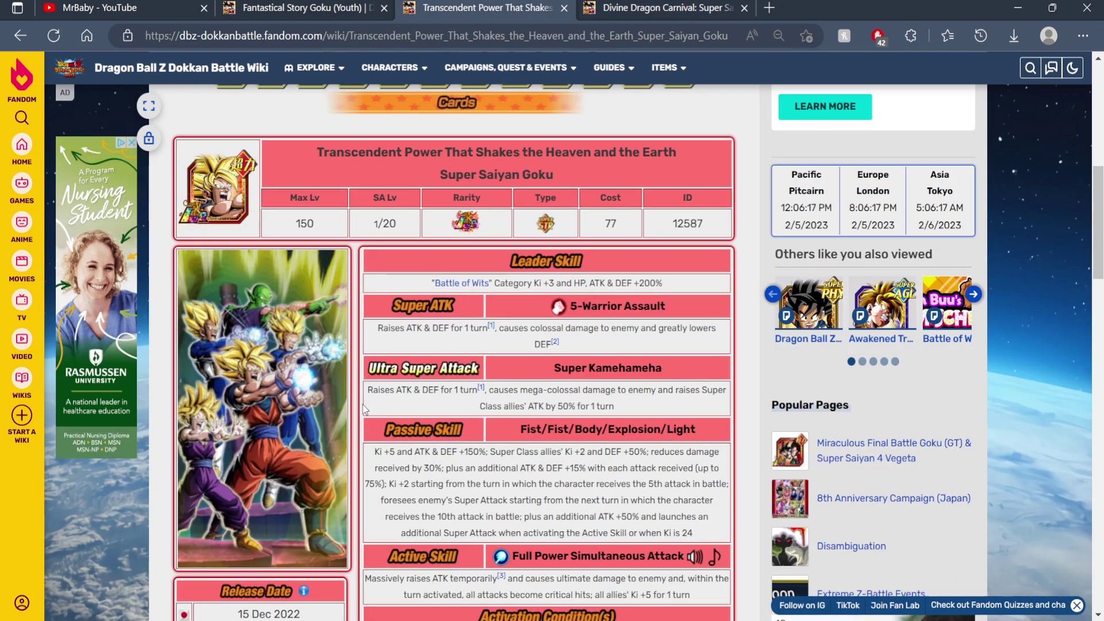